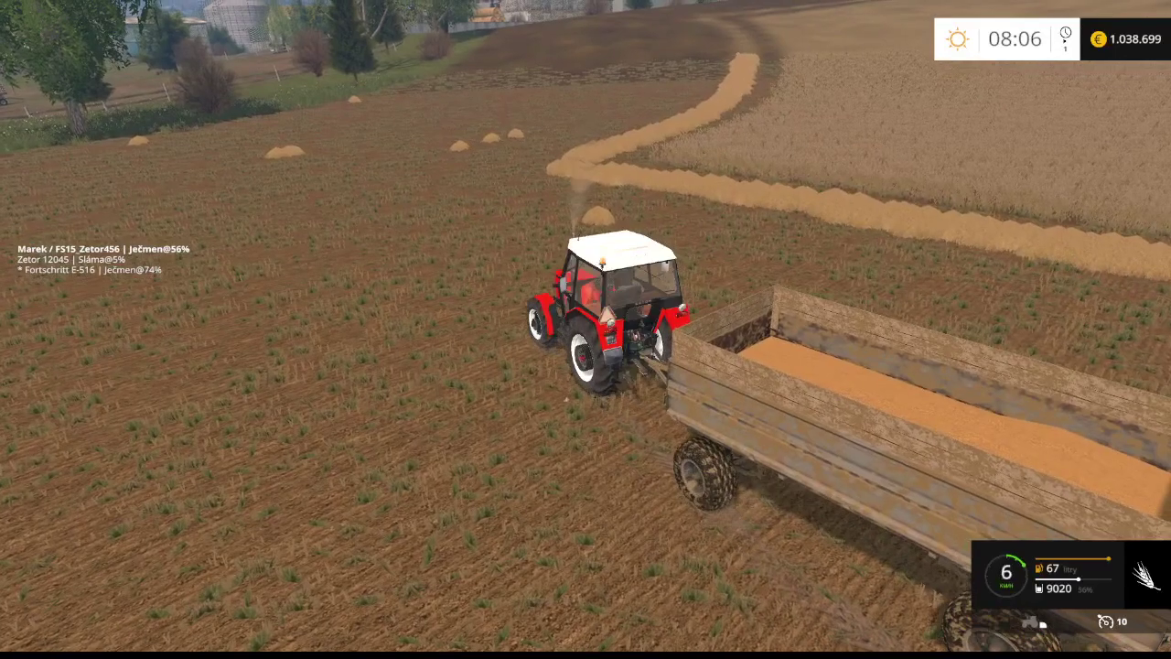
pyautogui.press('c')
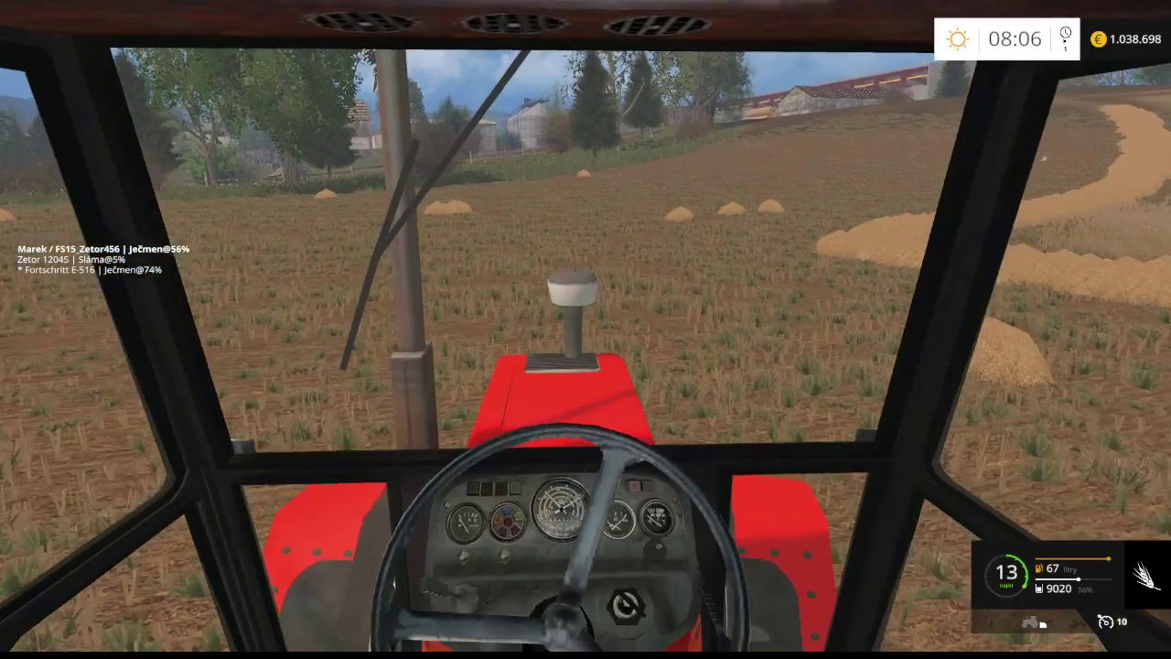
pyautogui.press('c')
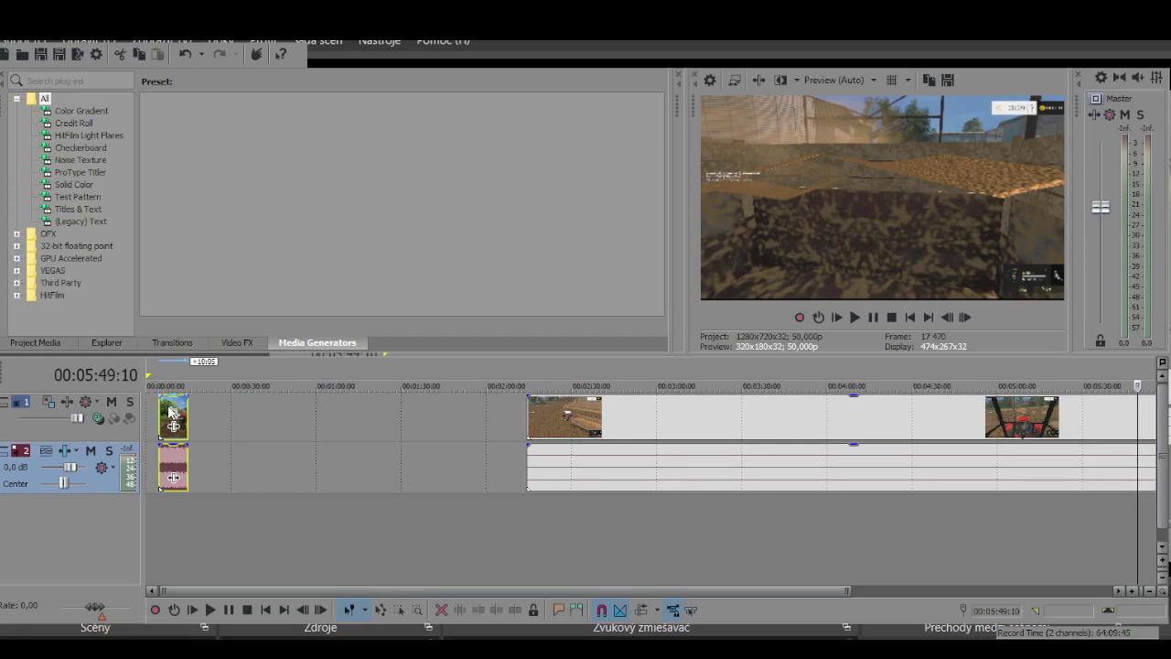
# Move the short tractor intro clip to the start of the timeline and place the long gameplay clip directly behind it
pyautogui.moveTo(179, 412); pyautogui.dragTo(161, 407)
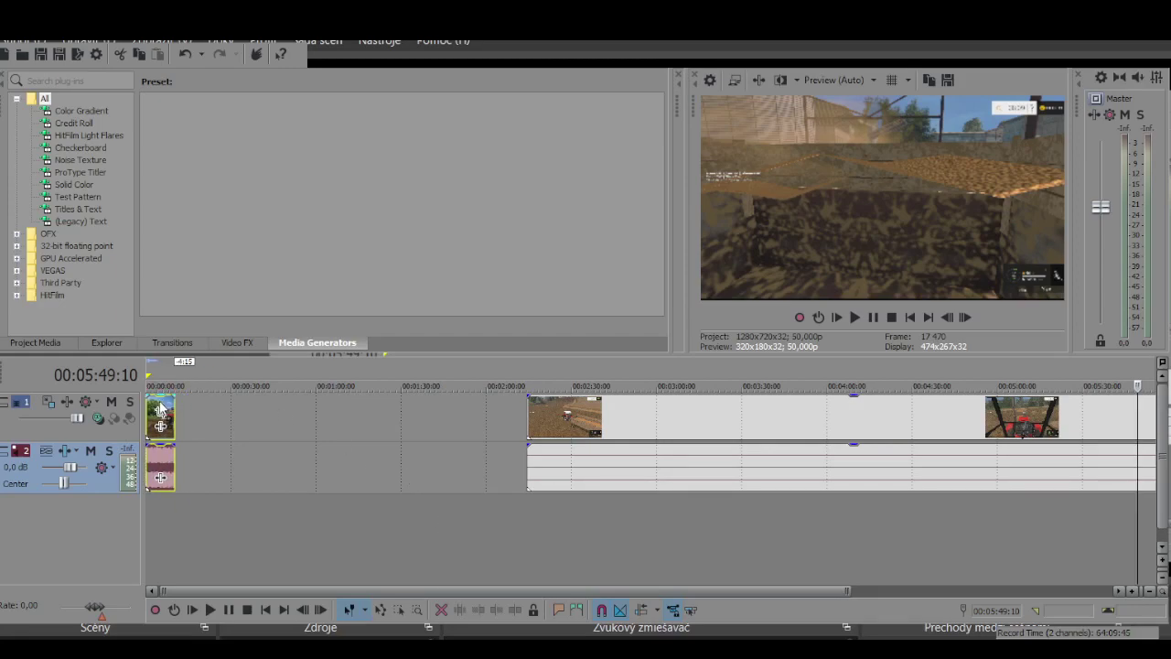
pyautogui.moveTo(842, 590); pyautogui.dragTo(1106, 590)
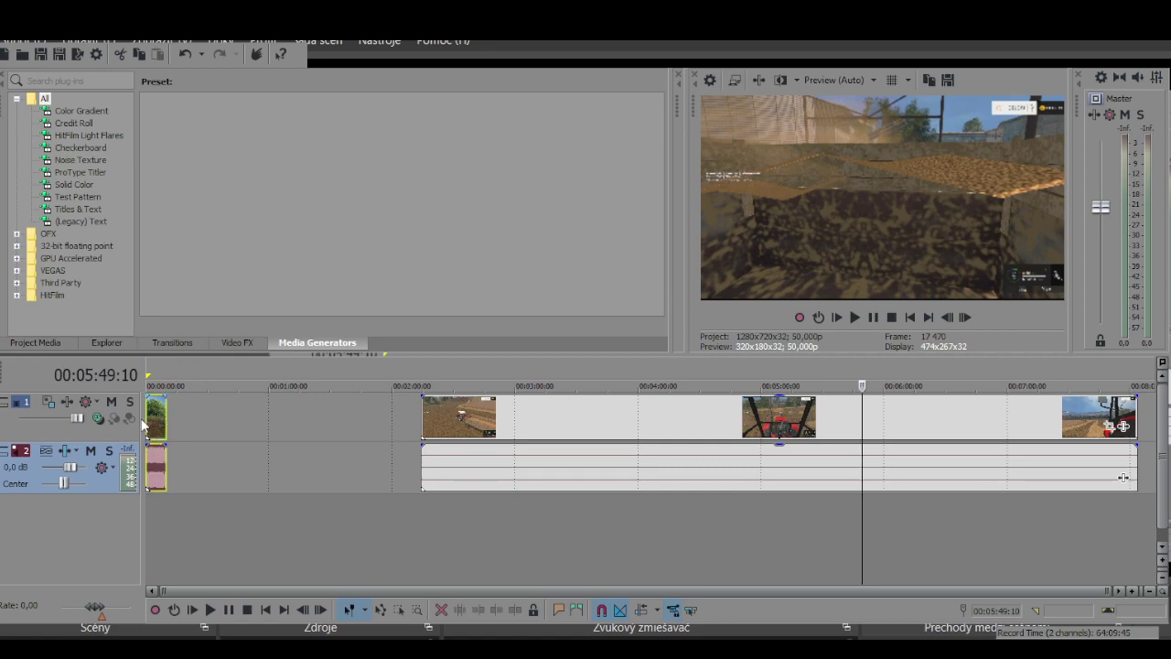
pyautogui.moveTo(523, 423); pyautogui.dragTo(276, 416)
pyautogui.moveTo(1104, 590); pyautogui.dragTo(331, 568)
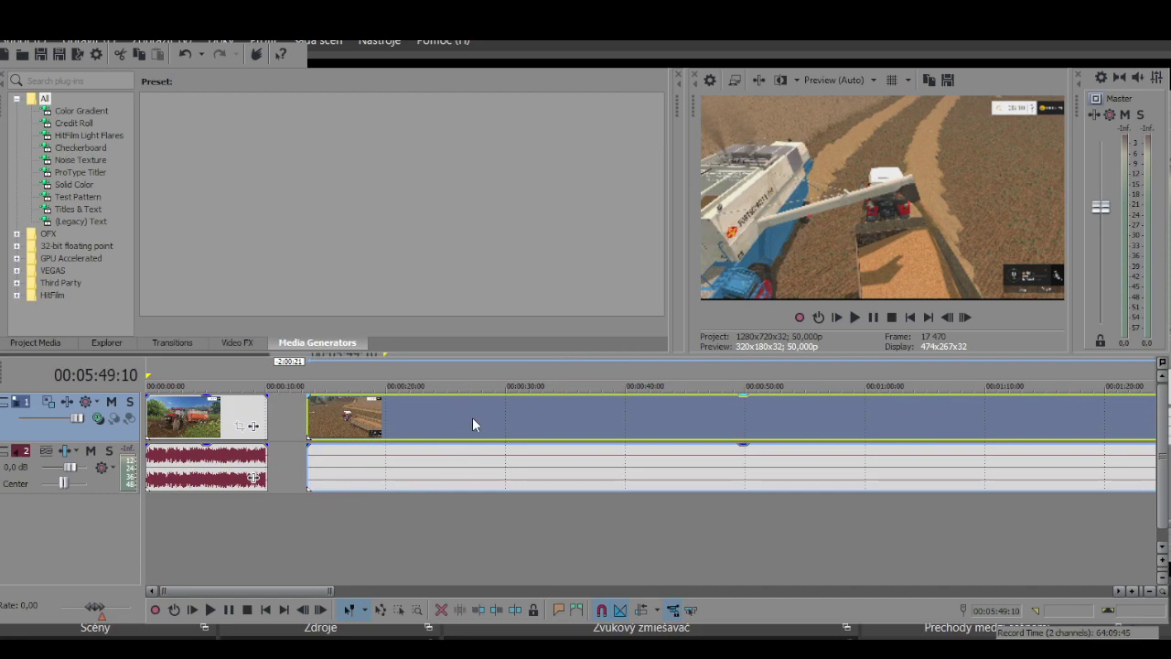
pyautogui.moveTo(444, 423); pyautogui.dragTo(441, 423)
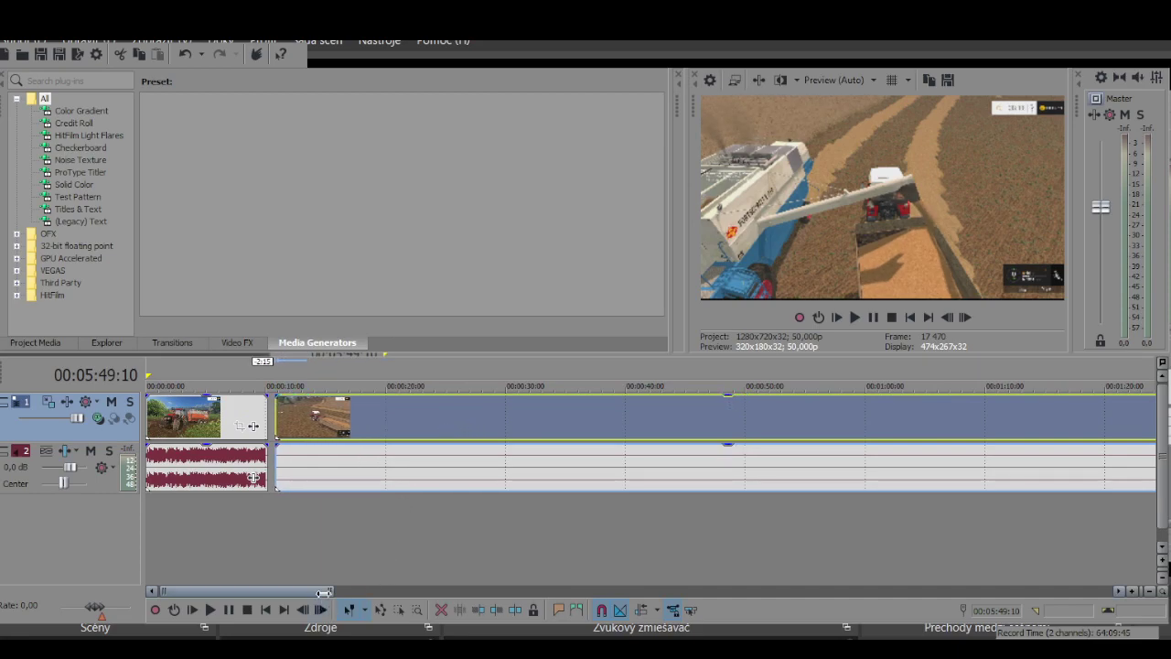
pyautogui.moveTo(331, 591); pyautogui.dragTo(1111, 590)
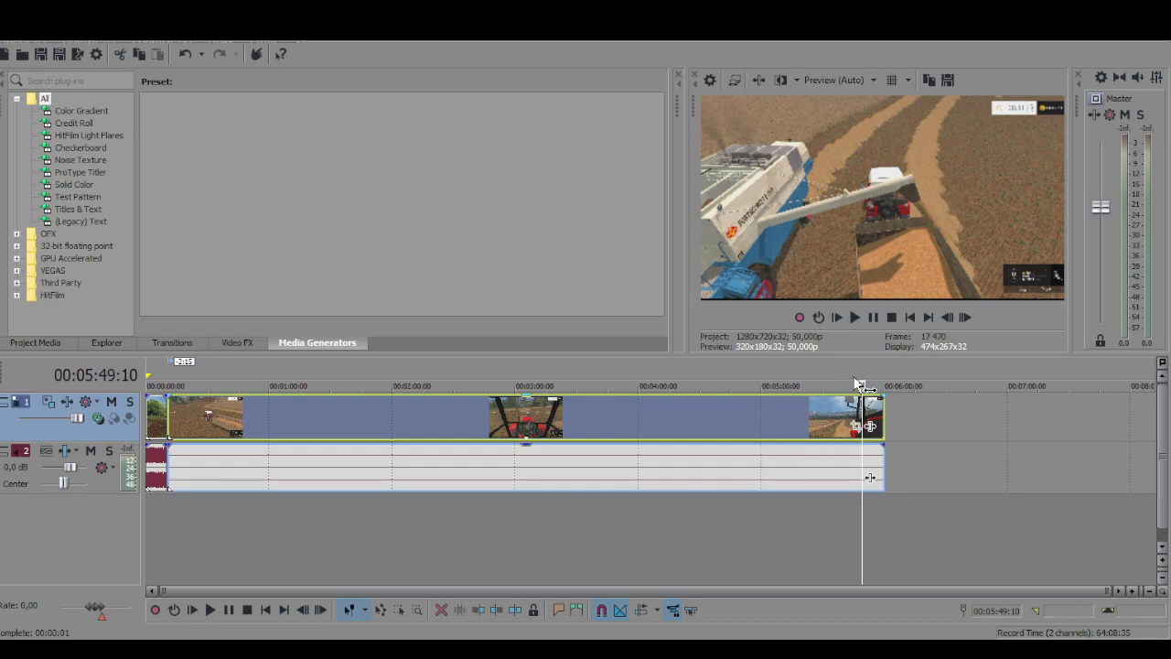
pyautogui.moveTo(855, 375)
pyautogui.mouseDown()
pyautogui.moveTo(921, 374)
pyautogui.moveTo(879, 373)
pyautogui.mouseUp()
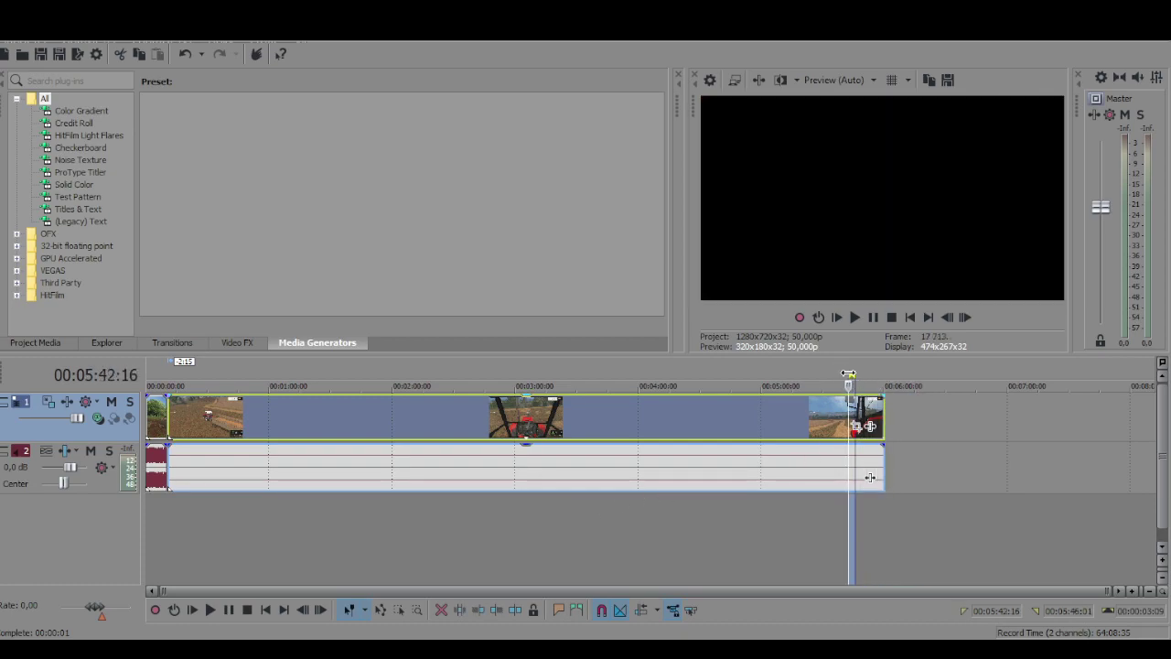
pyautogui.click(982, 427)
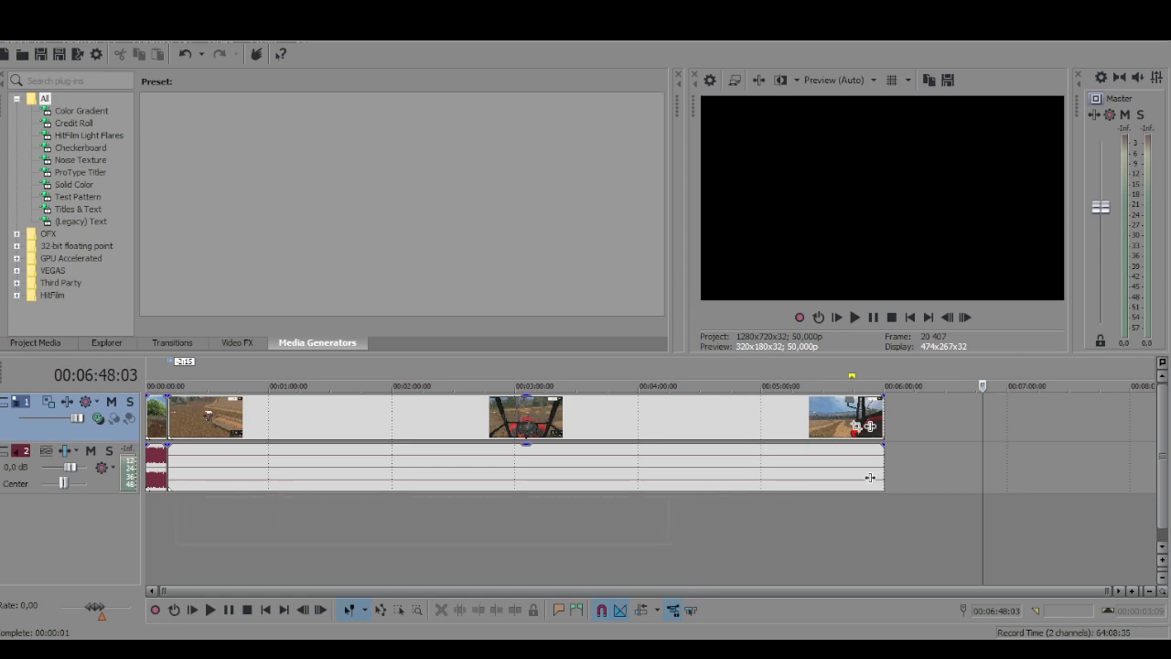
# Add the music file on a new audio track below the others and align its start with the start of the gameplay clip
pyautogui.moveTo(870, 477); pyautogui.dragTo(656, 530)
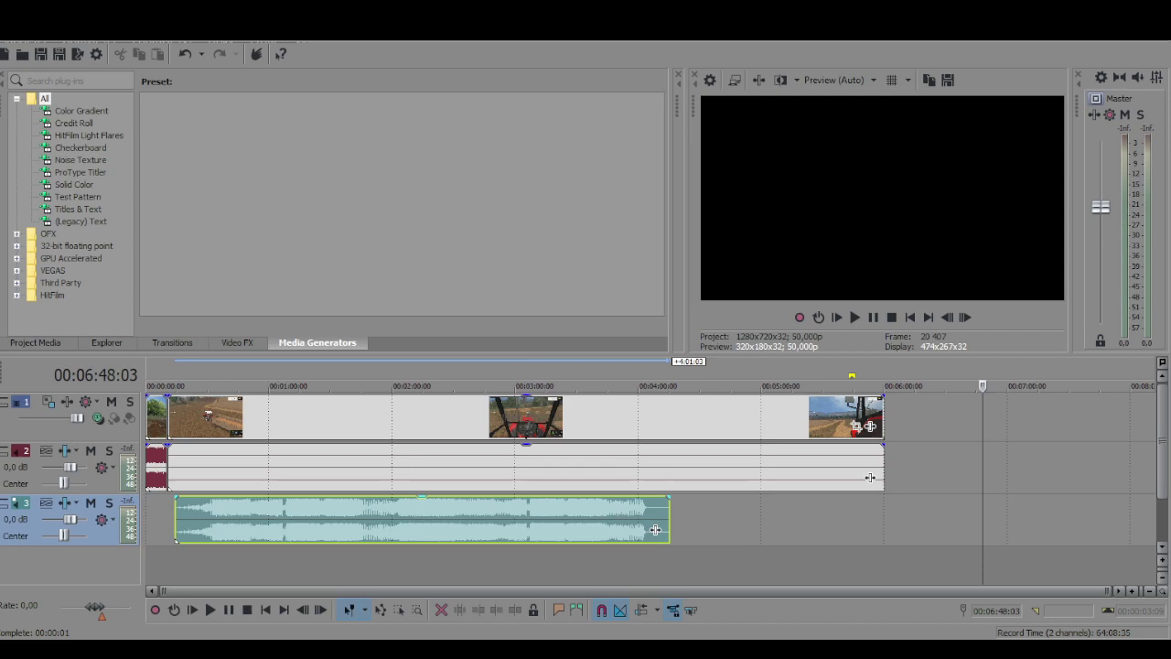
pyautogui.moveTo(544, 520); pyautogui.dragTo(627, 517)
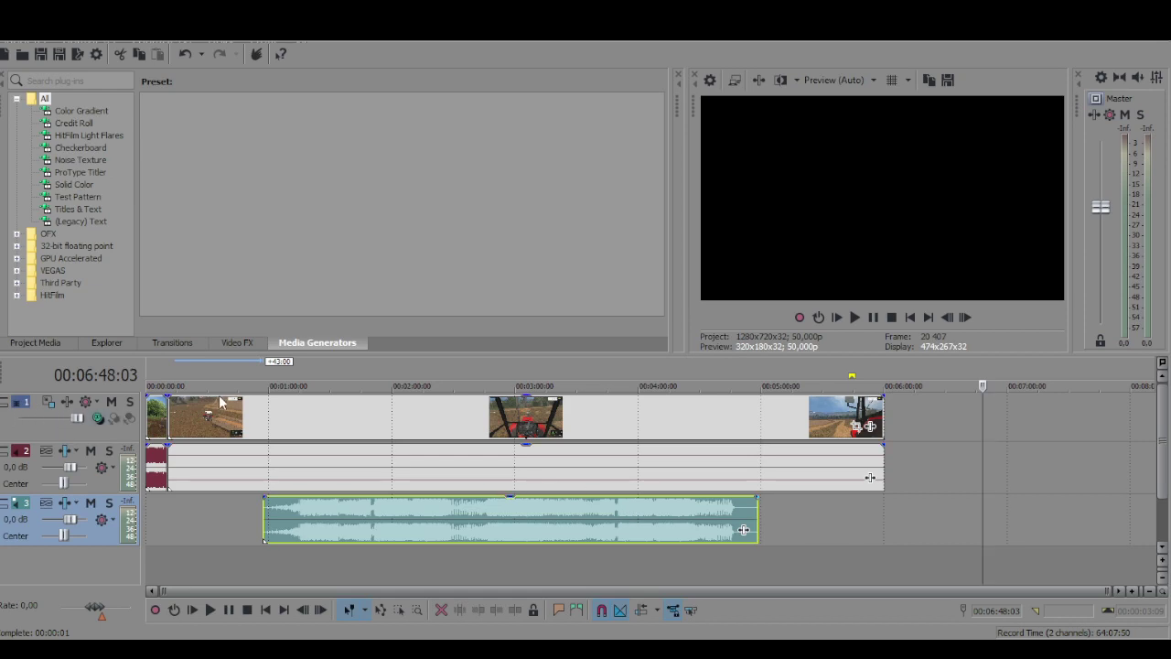
pyautogui.click(264, 405)
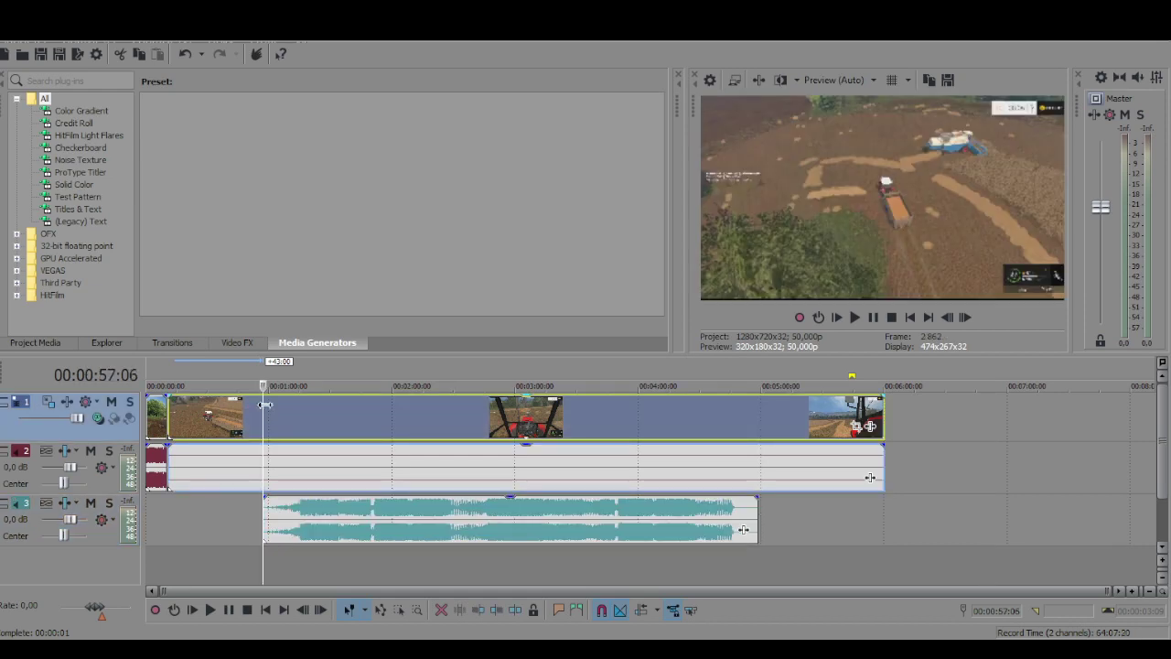
pyautogui.click(176, 423)
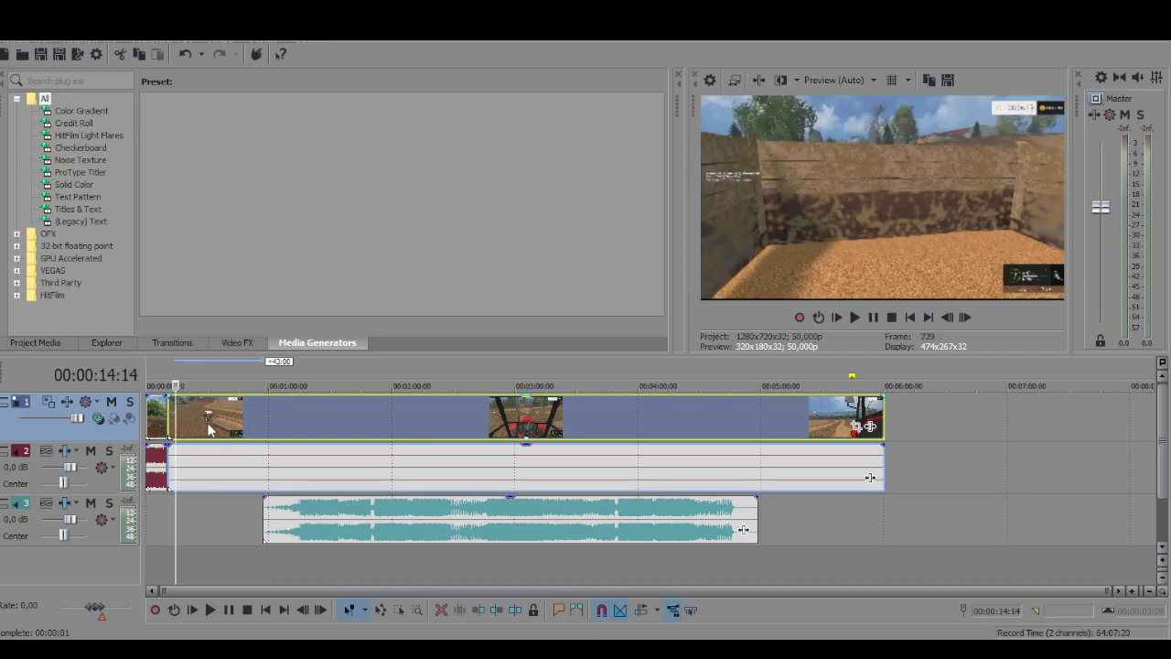
pyautogui.click(203, 425)
pyautogui.moveTo(314, 510); pyautogui.dragTo(222, 519)
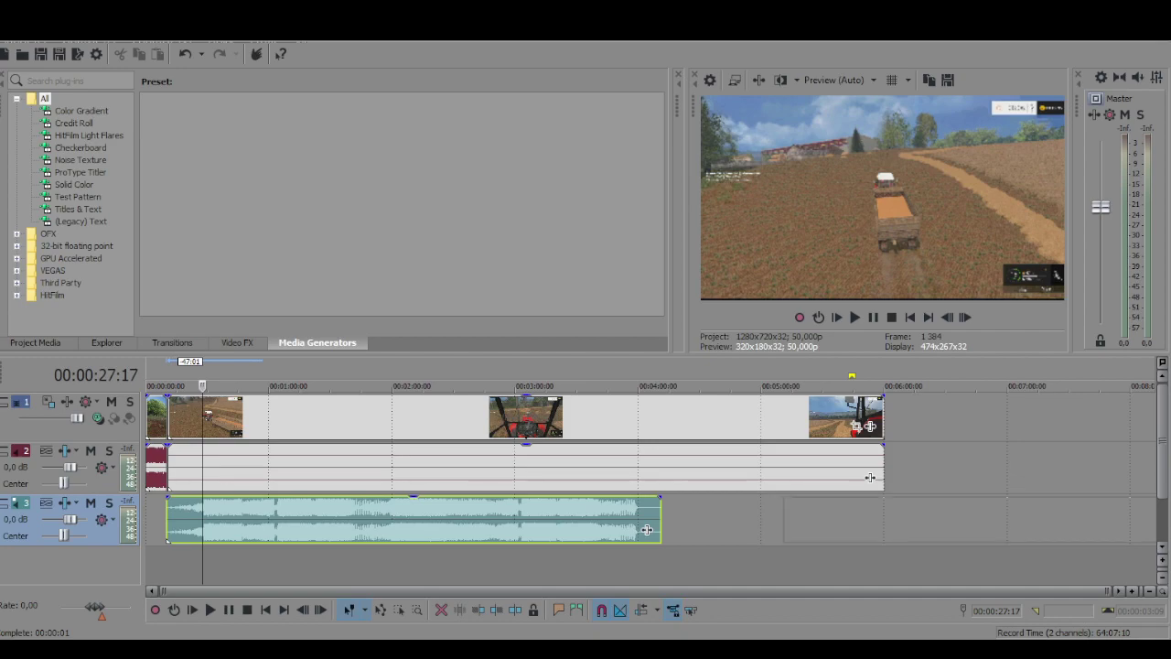
# Add a second music file to the same audio track and place it after the first one with a short gap
pyautogui.moveTo(1166, 519); pyautogui.dragTo(937, 519)
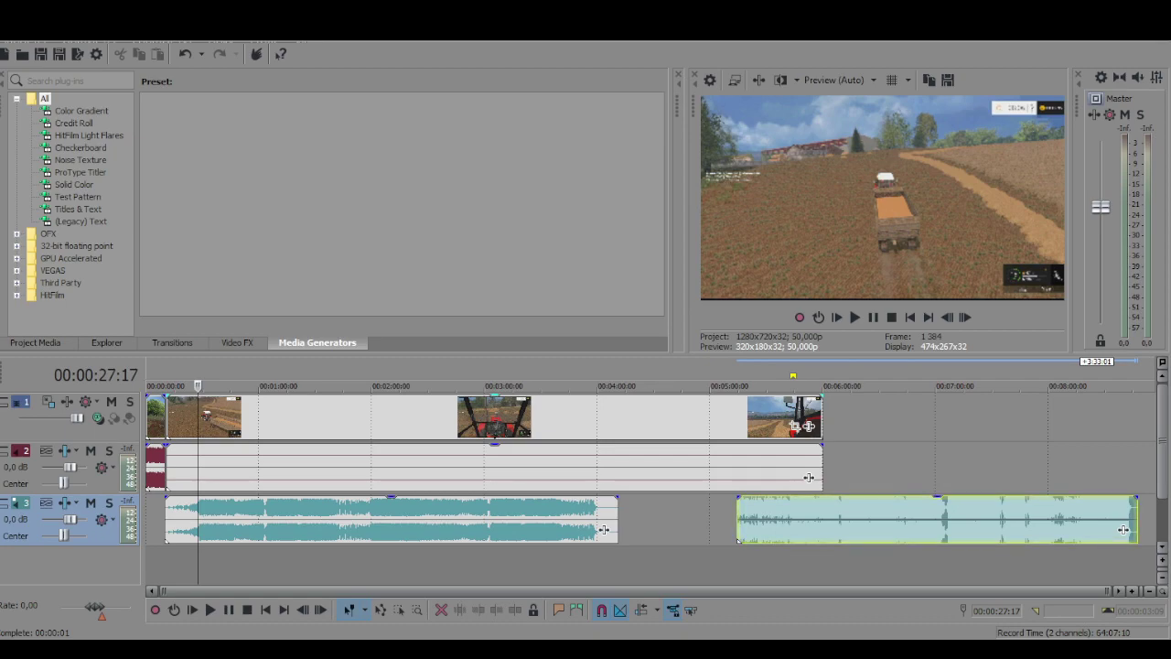
pyautogui.moveTo(824, 509); pyautogui.dragTo(717, 518)
# Split the second music clip just past the end of the video at 00:06:02:08 and delete the remainder
pyautogui.click(827, 397)
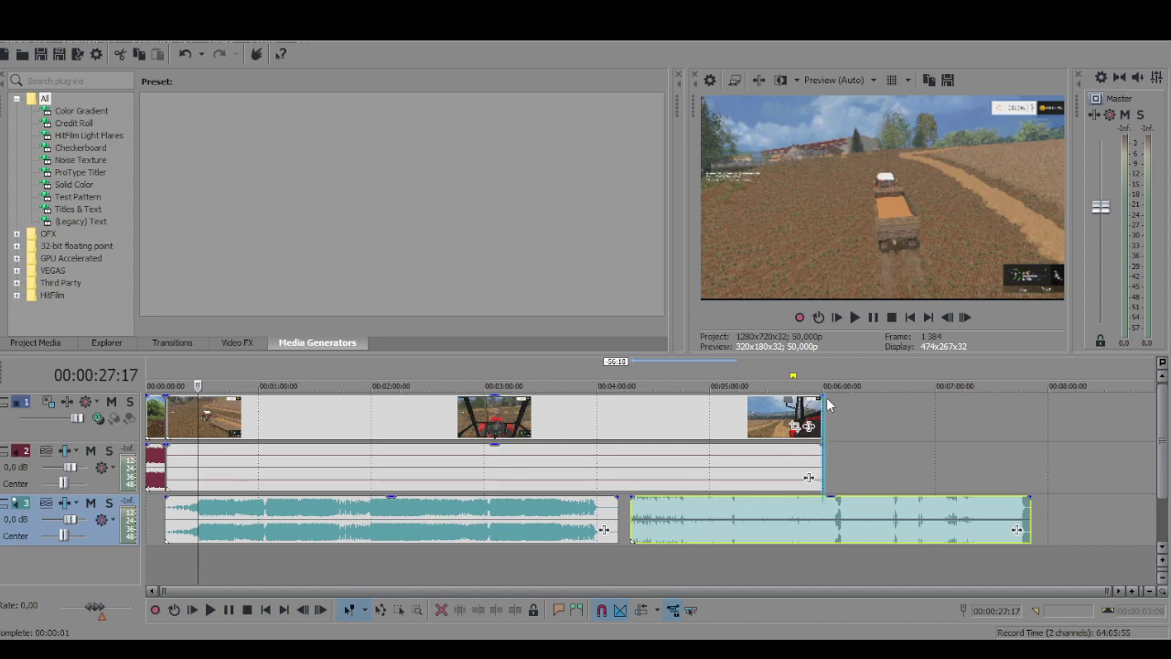
pyautogui.press('space')
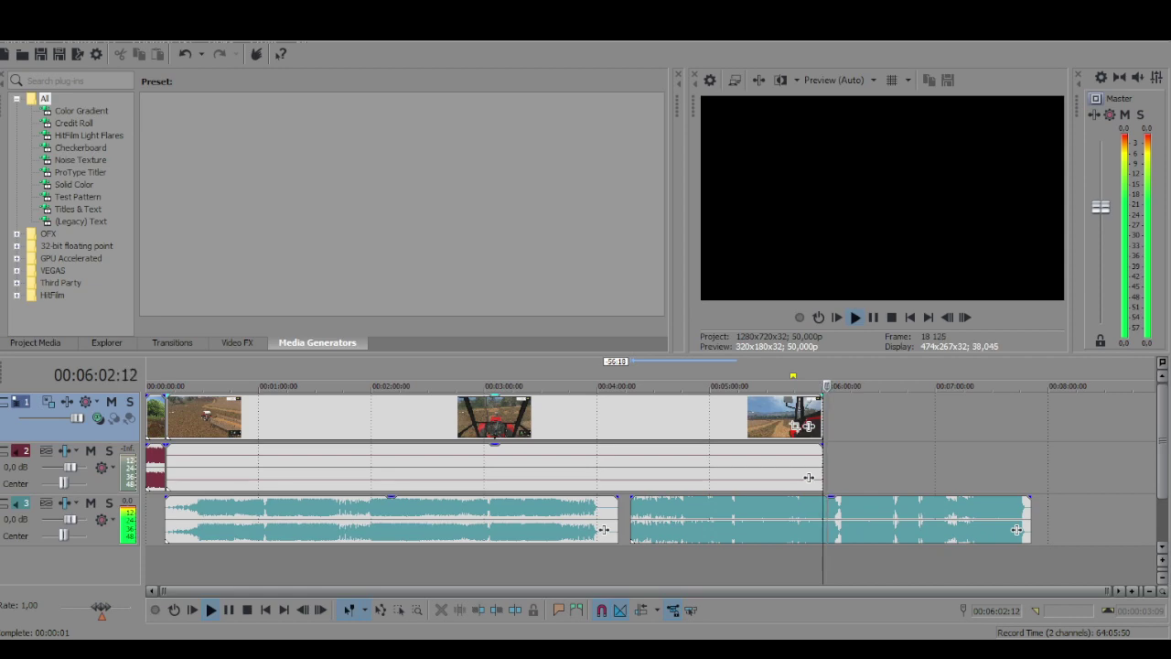
pyautogui.moveTo(825, 387); pyautogui.dragTo(820, 385)
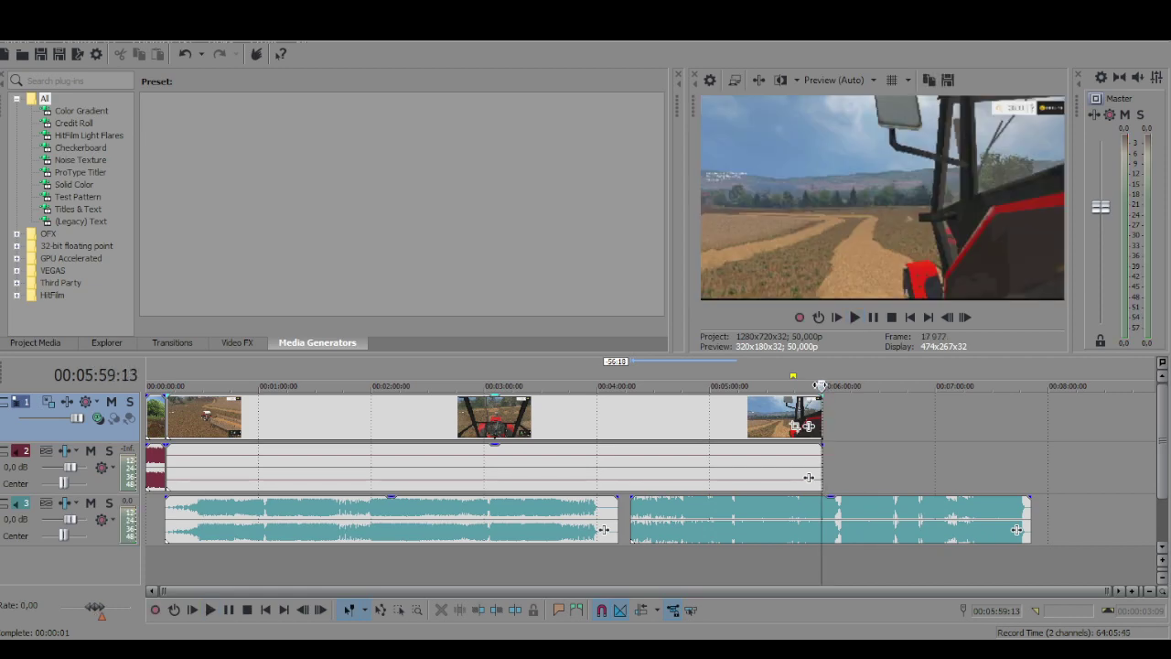
pyautogui.press('space')
pyautogui.moveTo(839, 385); pyautogui.dragTo(826, 389)
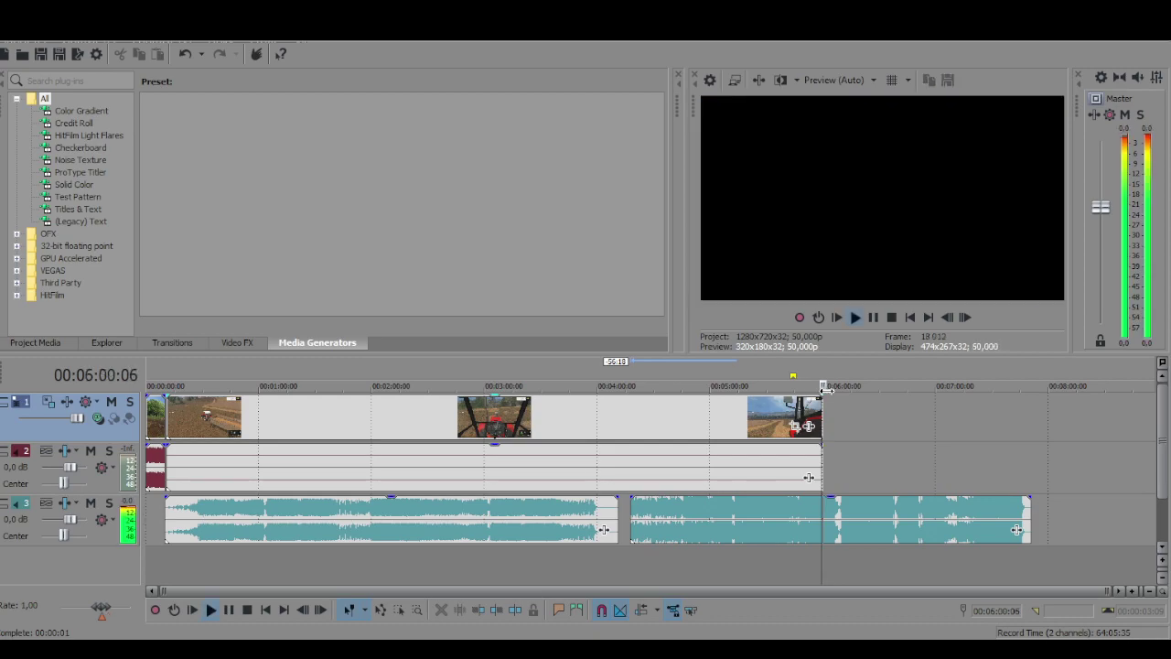
pyautogui.press('space')
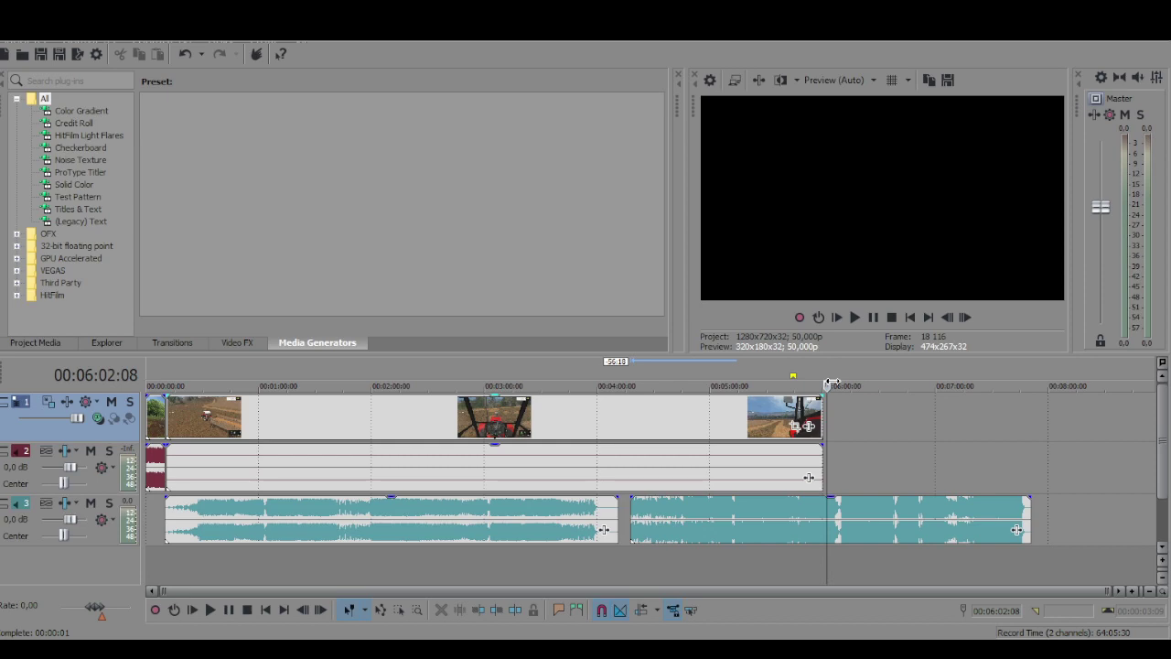
pyautogui.press('s')
pyautogui.moveTo(866, 528); pyautogui.dragTo(911, 521)
pyautogui.press('Delete')
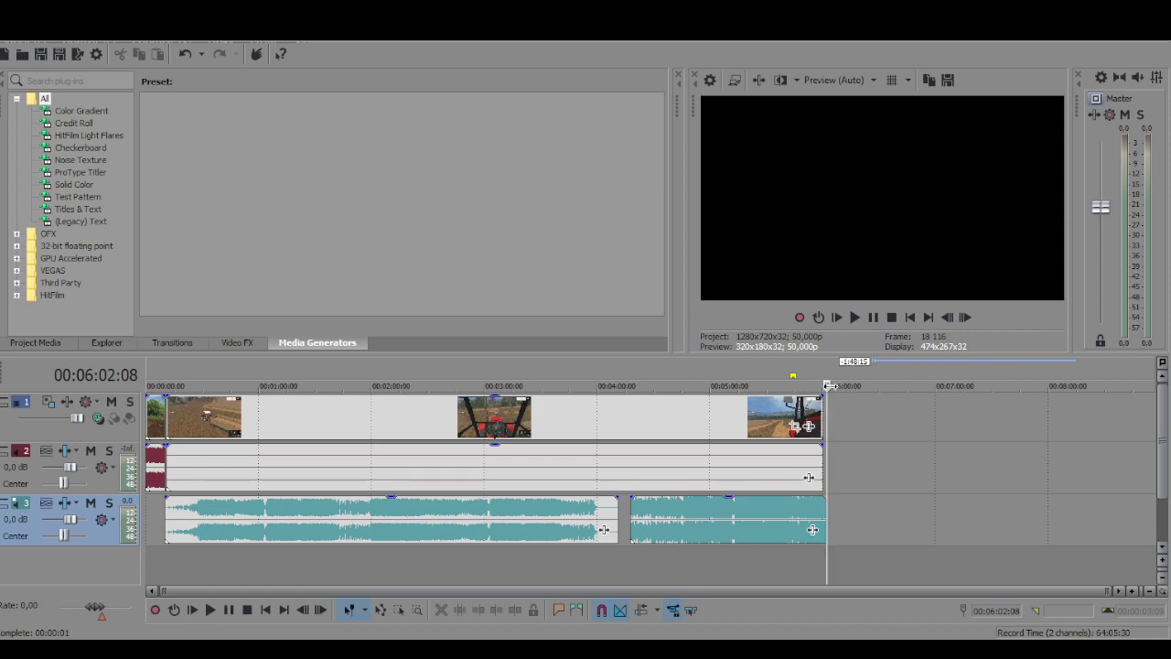
# Play back the last part of the gameplay clip with the second music clip, starting from 00:05:14:06
pyautogui.click(786, 387)
pyautogui.click(737, 388)
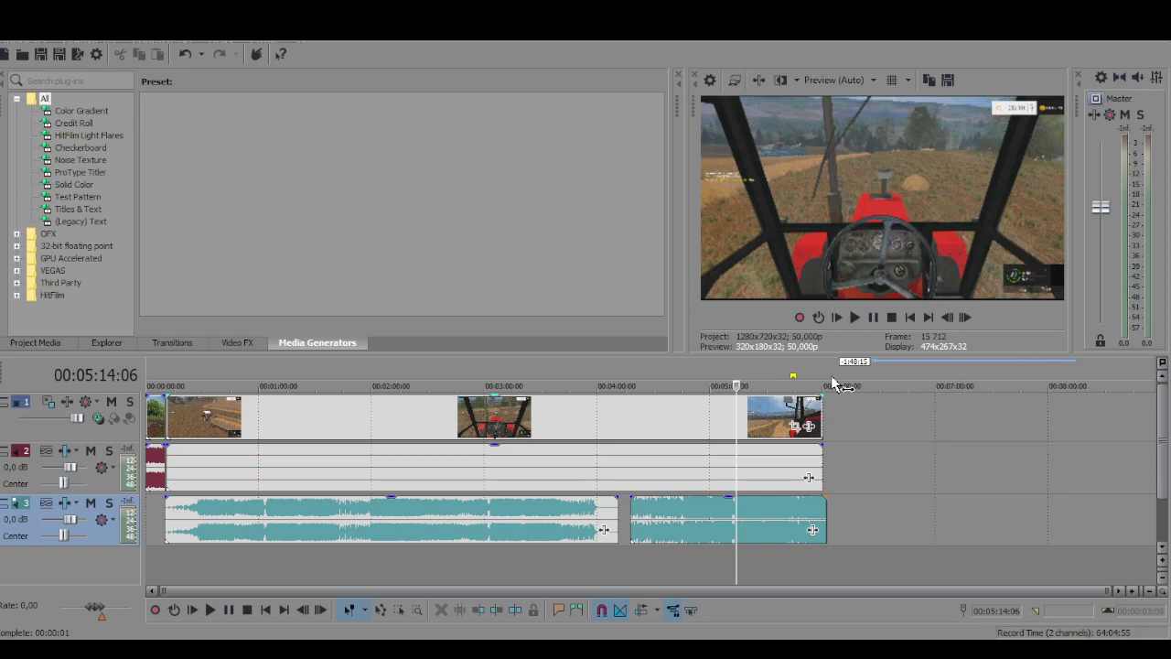
pyautogui.click(871, 322)
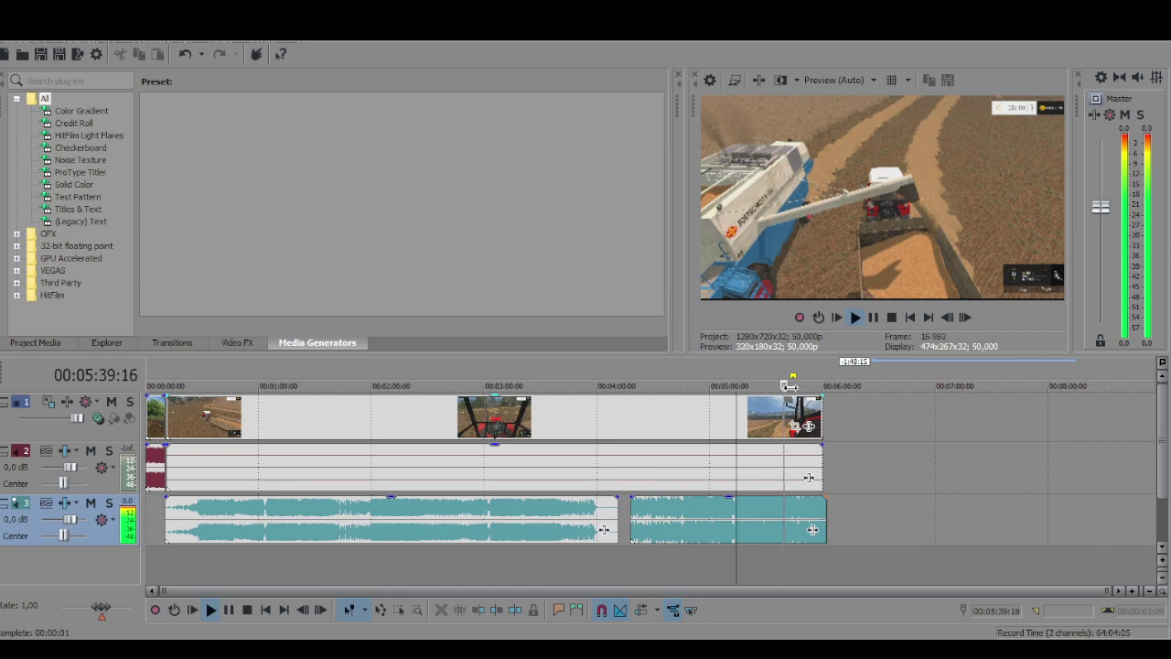
pyautogui.click(889, 317)
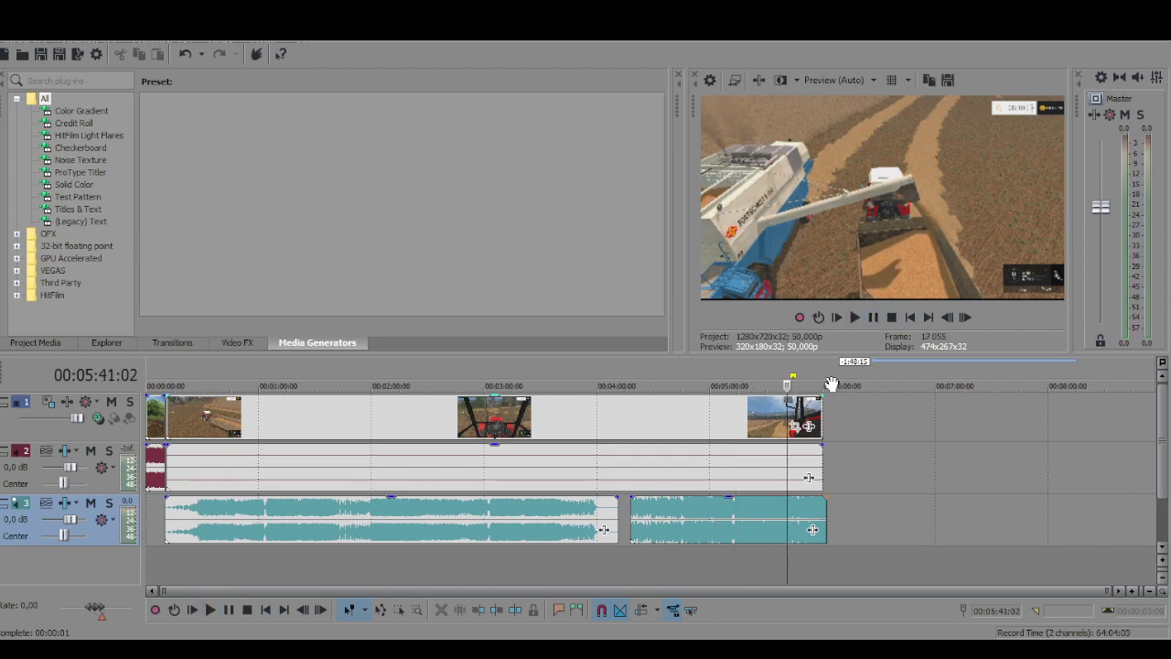
# Set the time selection over the whole project, from 00:00:00:00 to the end of the second music clip at 00:06:02:08
pyautogui.moveTo(831, 385); pyautogui.dragTo(148, 412)
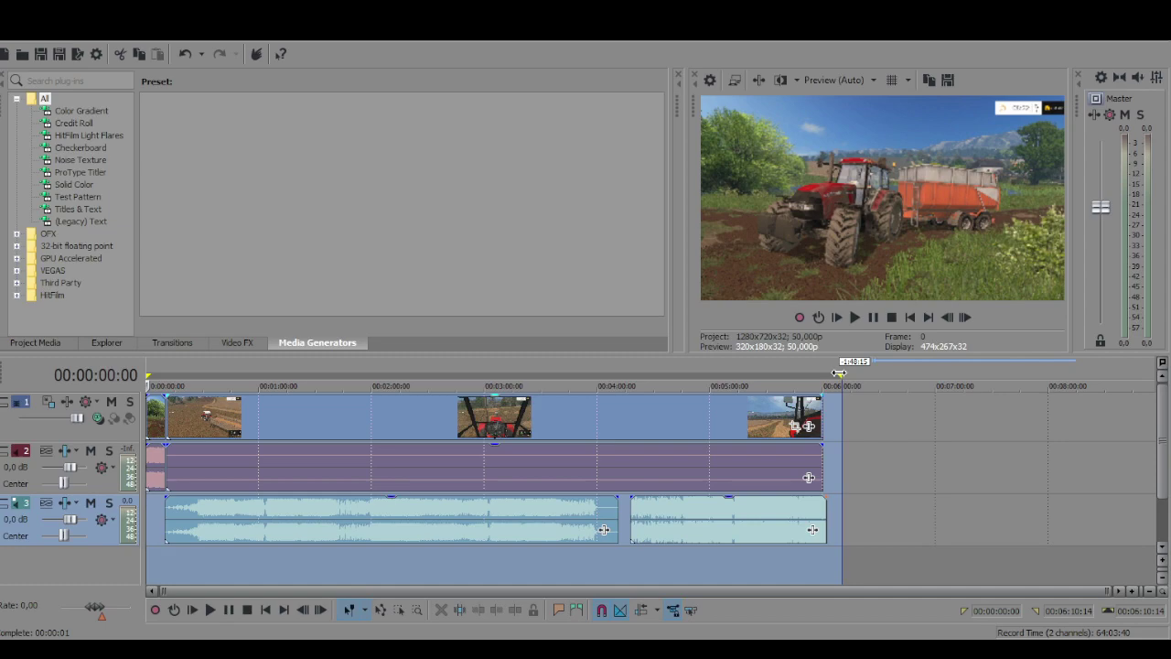
pyautogui.moveTo(838, 374); pyautogui.dragTo(826, 374)
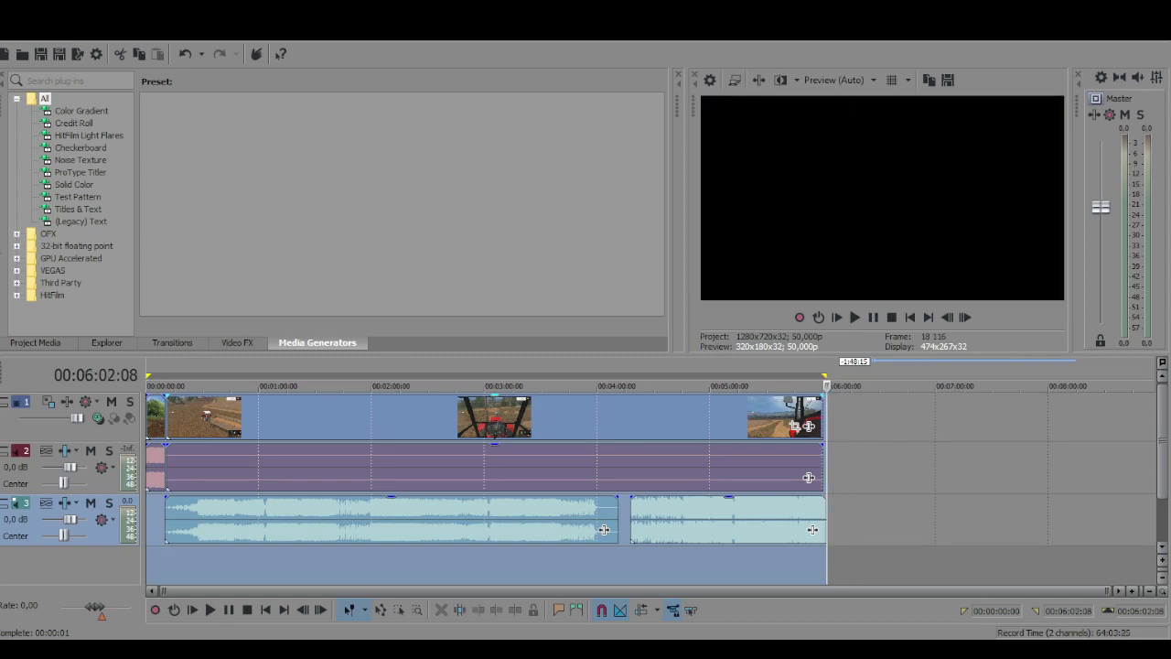